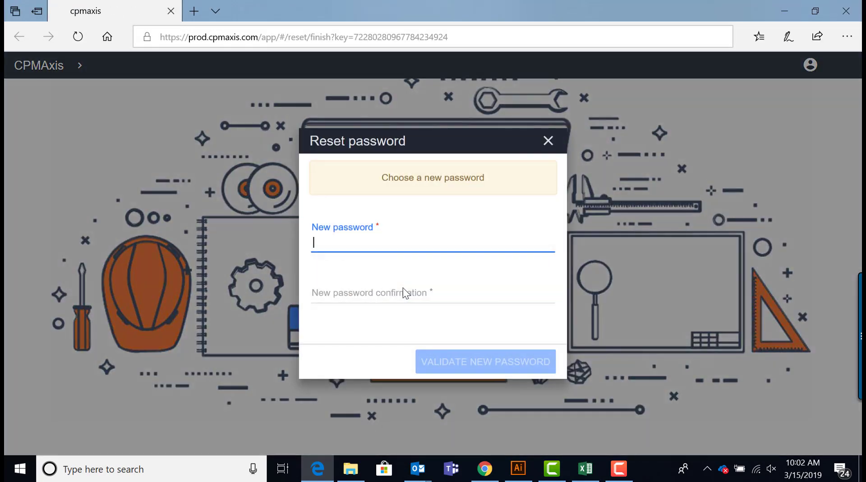
Step: Enter the new password in both New password fields and submit it for validation
text(*******)
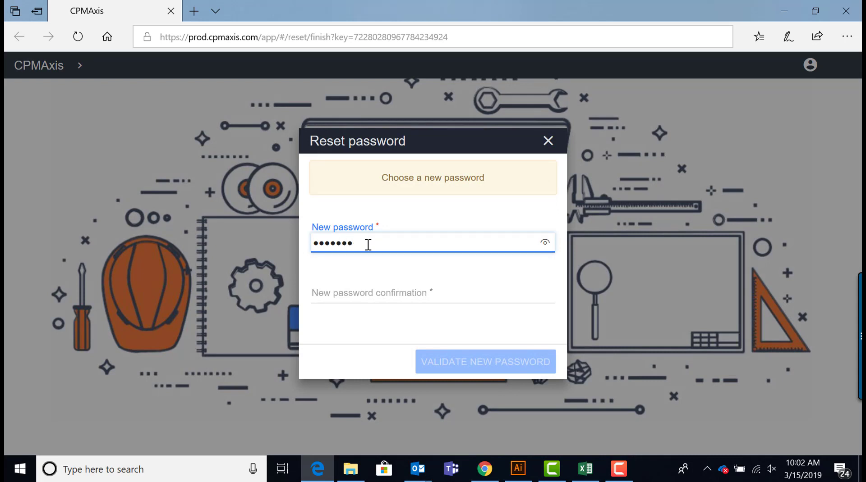
click(367, 287)
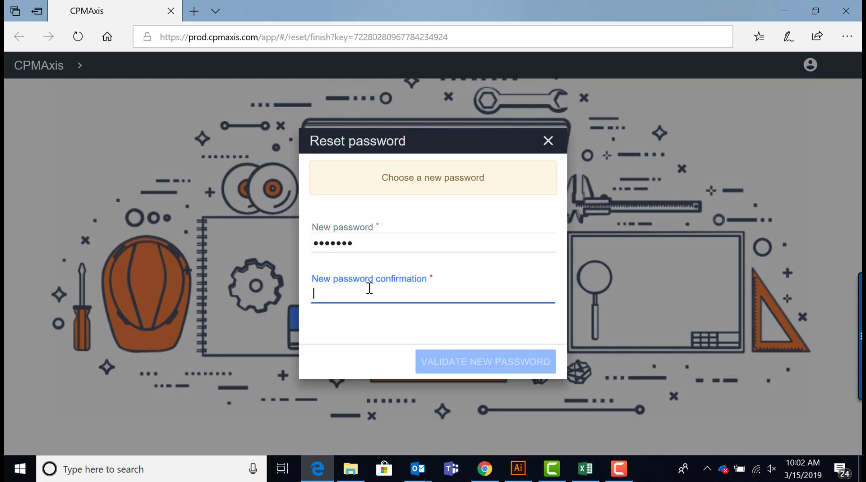
text(*******)
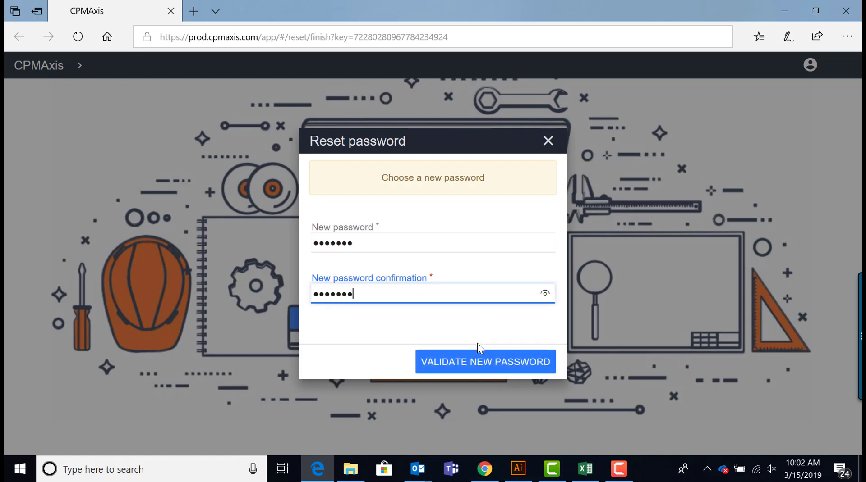
click(477, 369)
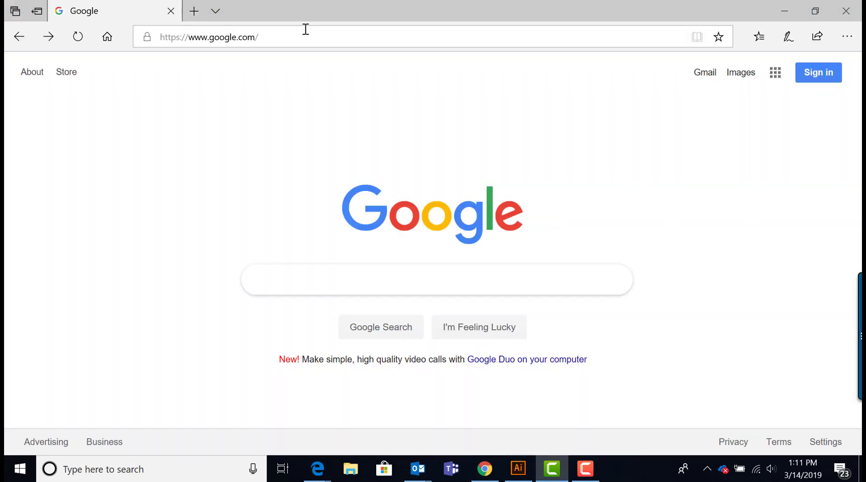
click(270, 44)
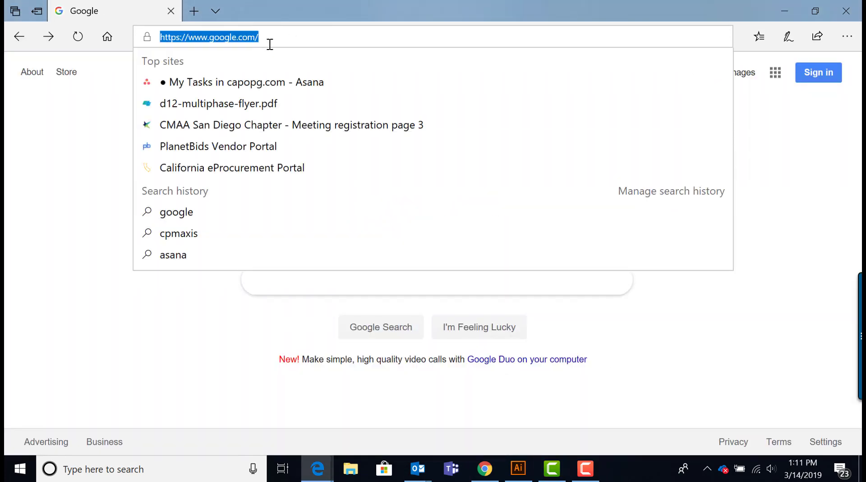
text(www)
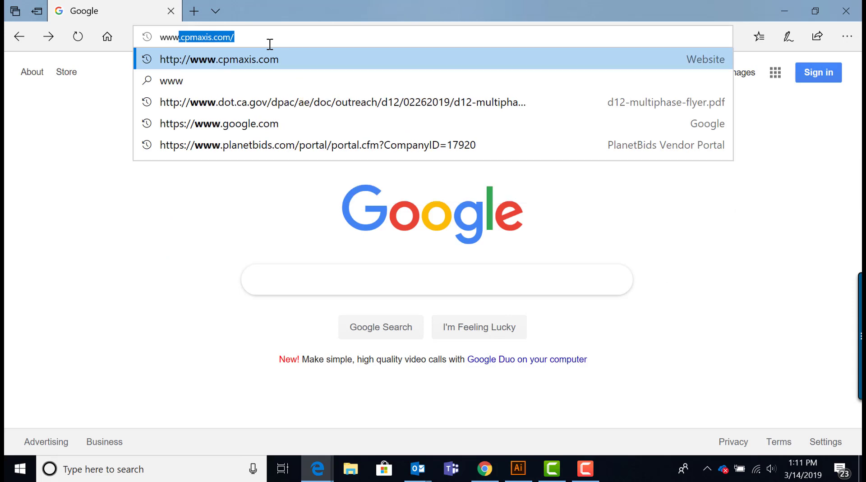
text(.)
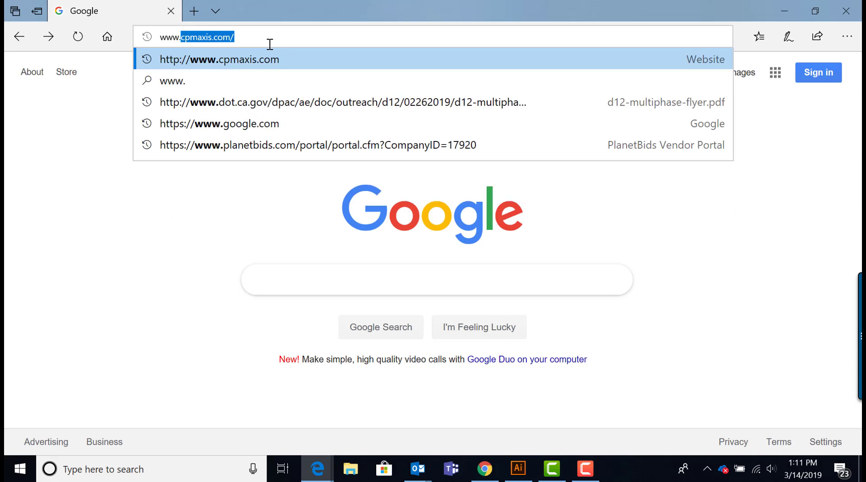
text(cpmaxis)
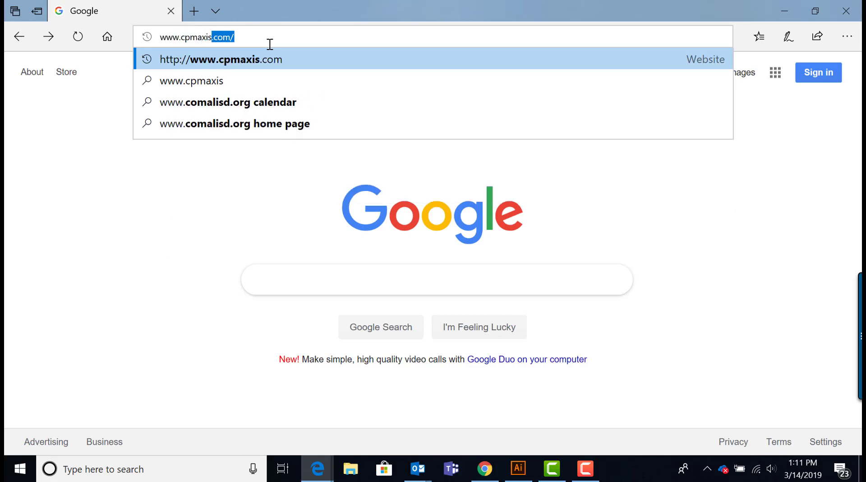
text(.com)
key(Return)
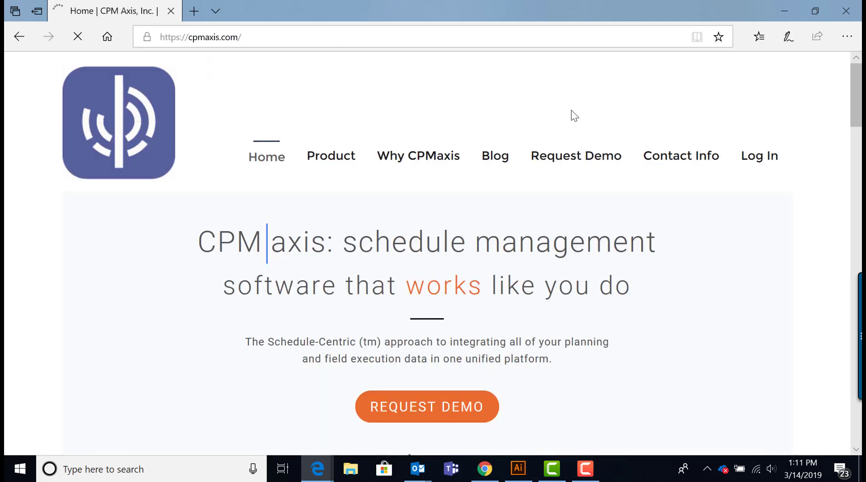
click(759, 165)
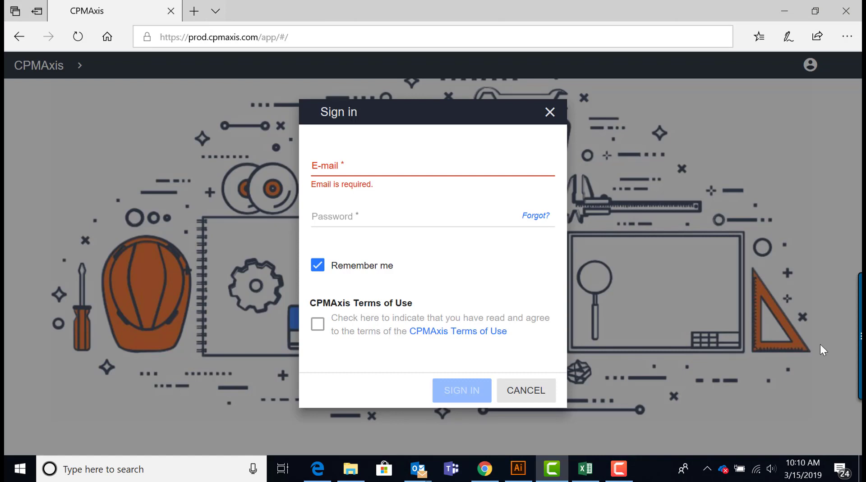
Step: Fill in the account e-mail and password, then read and accept the Terms of Use
click(347, 171)
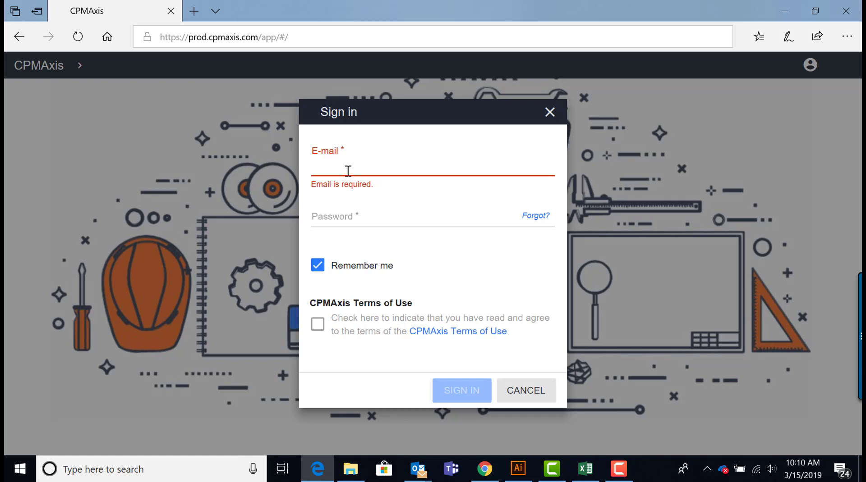
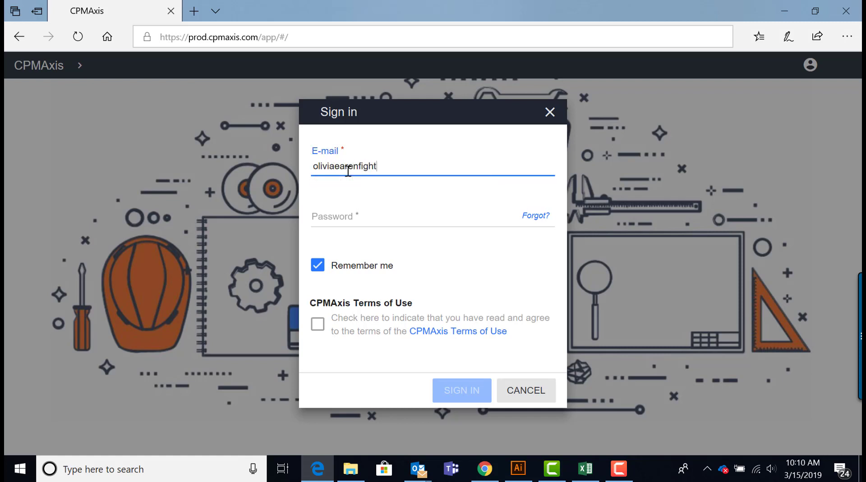
key(Tab)
text(*******)
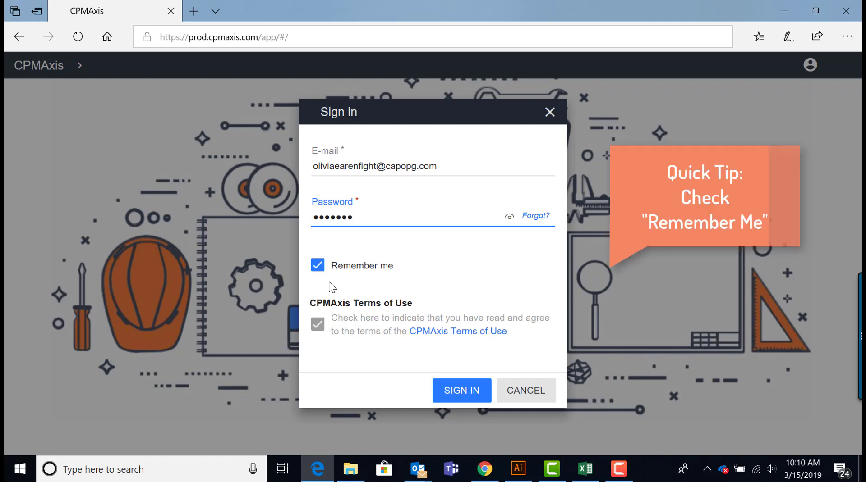
click(437, 333)
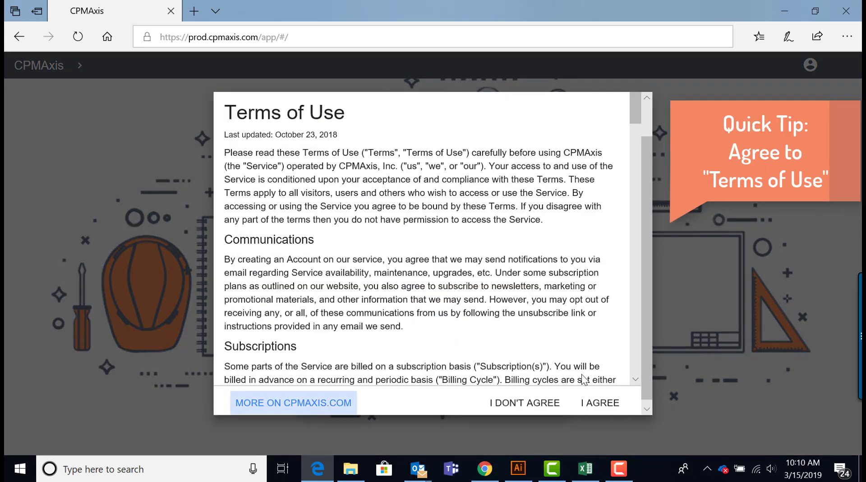
click(585, 406)
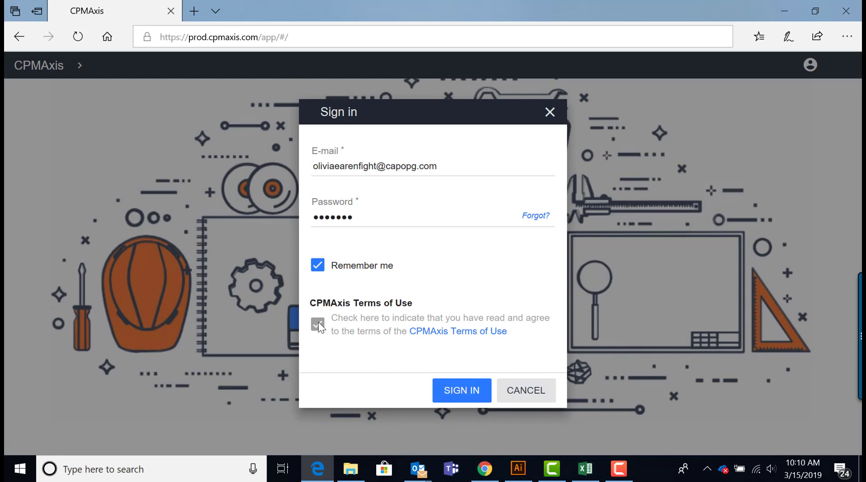
Step: Sign in and open the CPM|axis Demonstrations organization
click(453, 391)
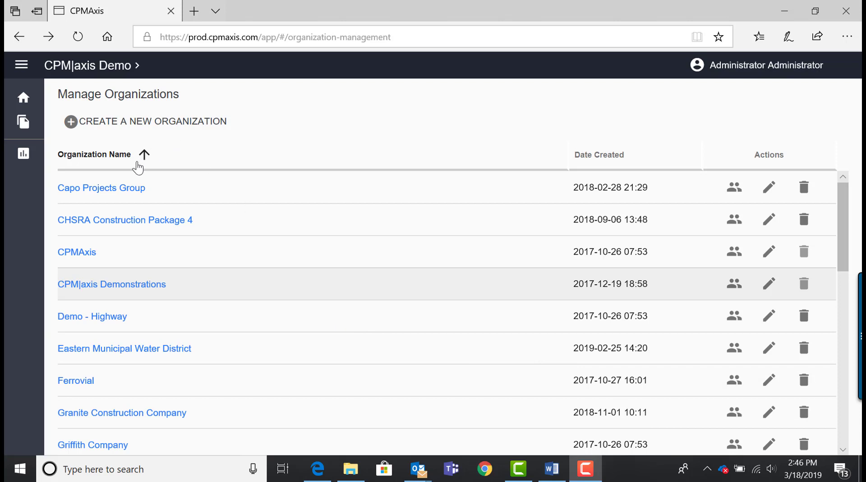
click(101, 287)
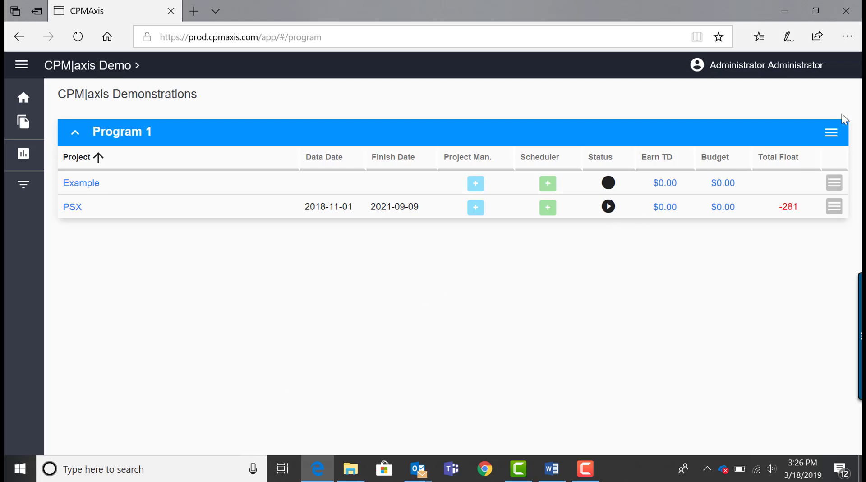
Step: Create a Program 1 project named 'Example 2' with description 'Example'
click(830, 134)
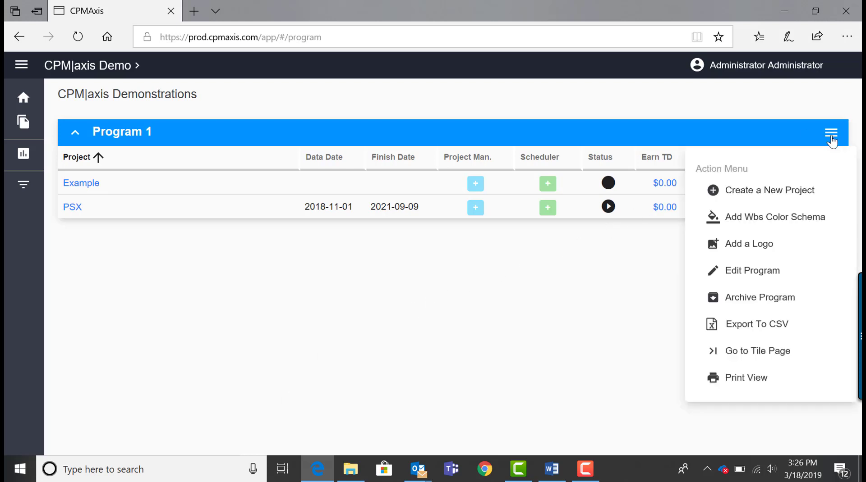
click(795, 193)
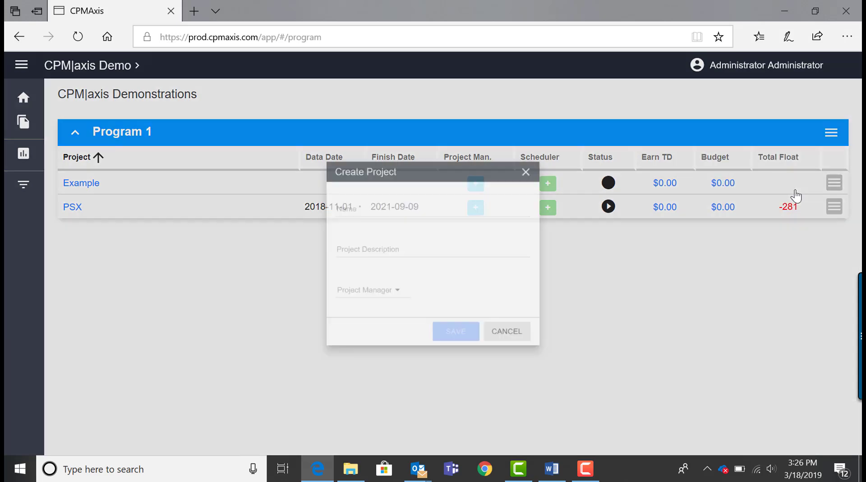
text(Example 2)
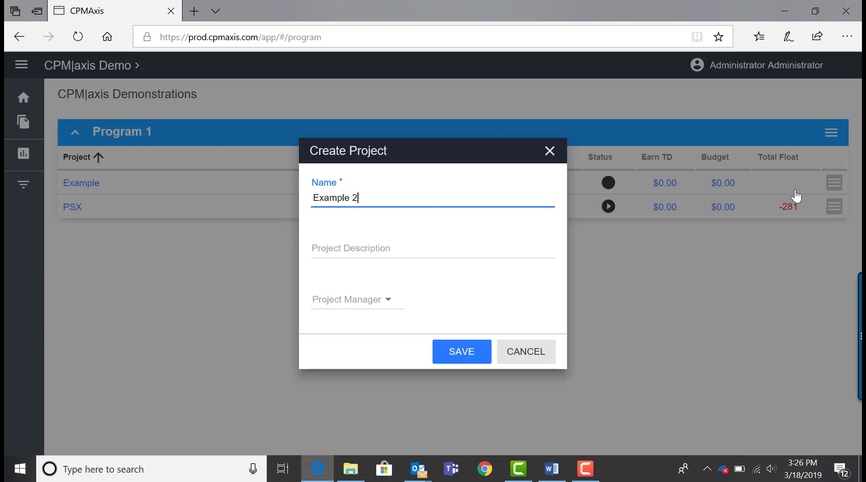
click(401, 251)
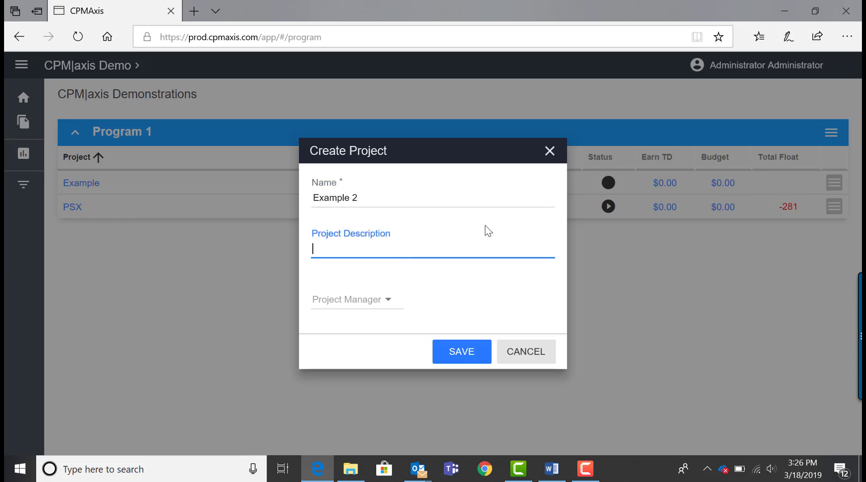
text(Example)
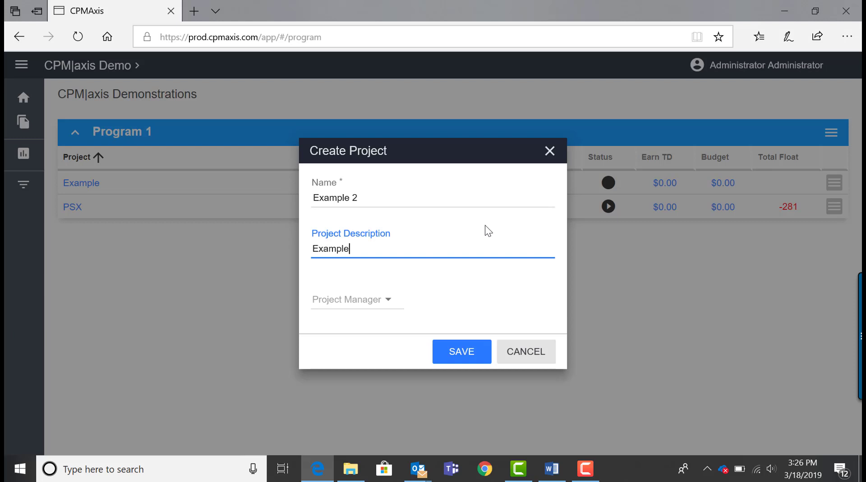
click(445, 358)
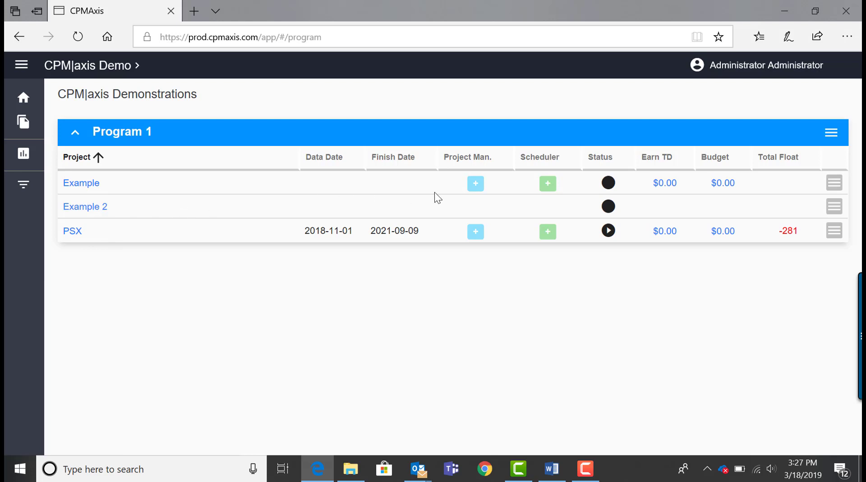
Step: Set Example 2's Project Manager to None and save the project details
click(834, 209)
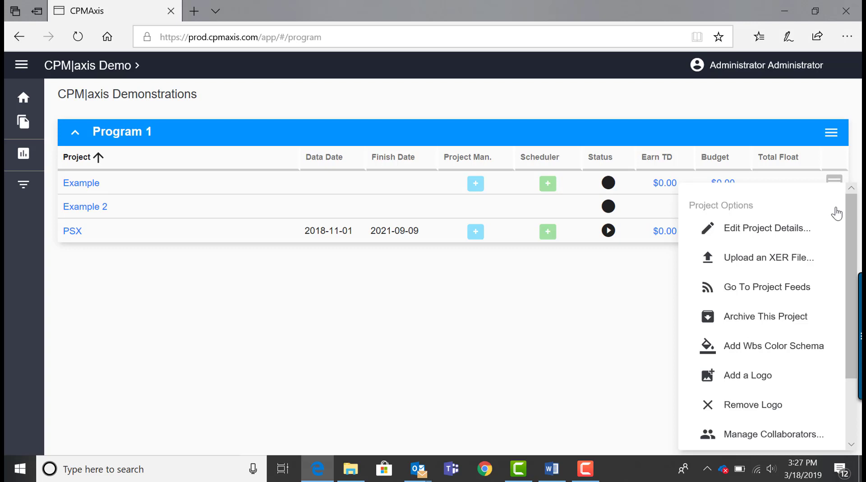
click(806, 230)
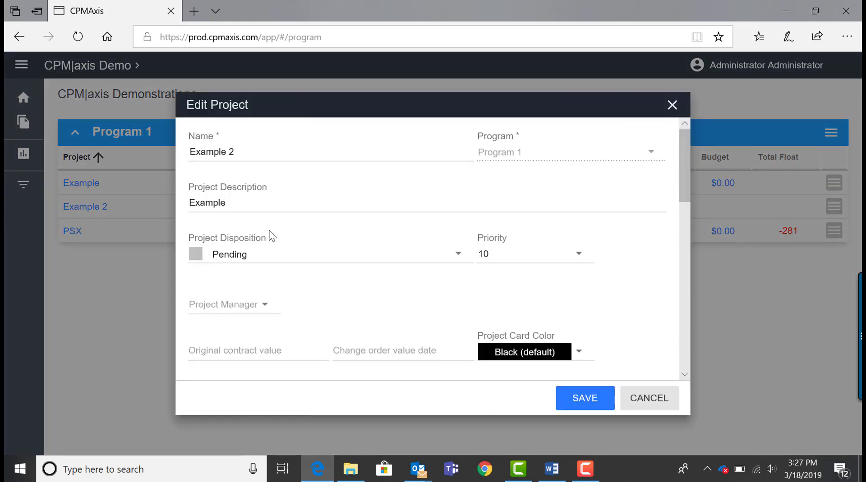
scroll(261, 275, down, 1)
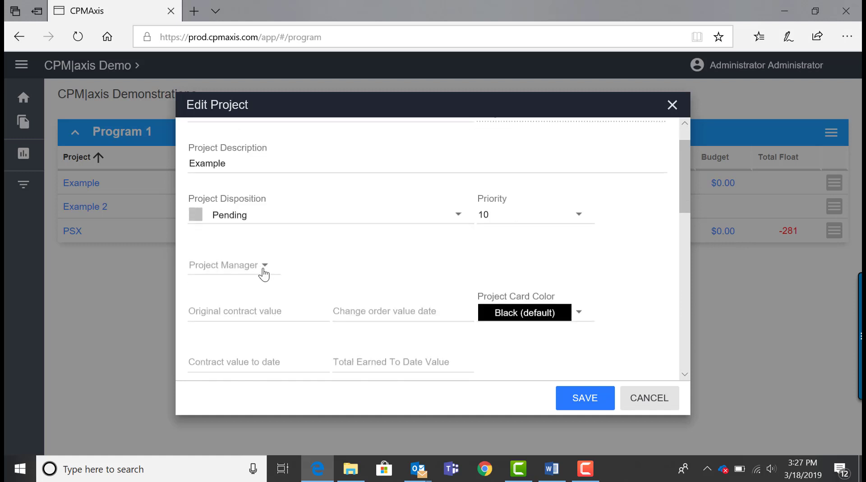
click(262, 273)
click(264, 274)
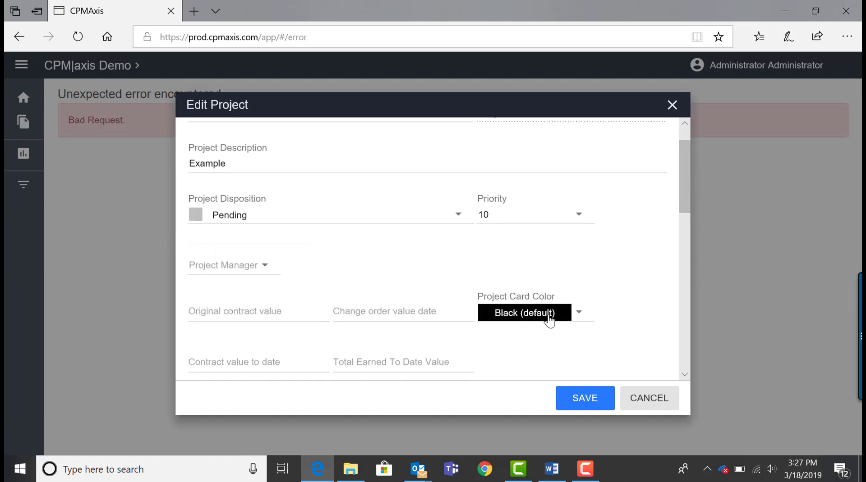
click(577, 400)
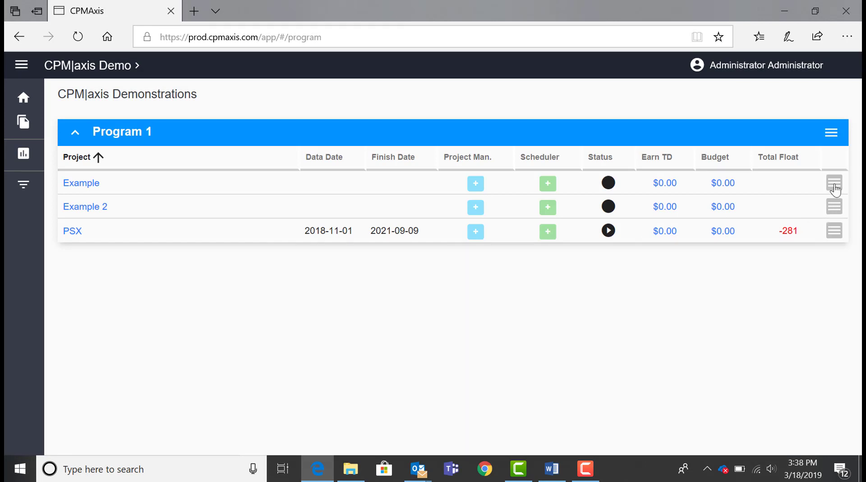
Step: Upload Sample XER.xlsx as a Baseline XER import with display name 'Sample'
click(835, 190)
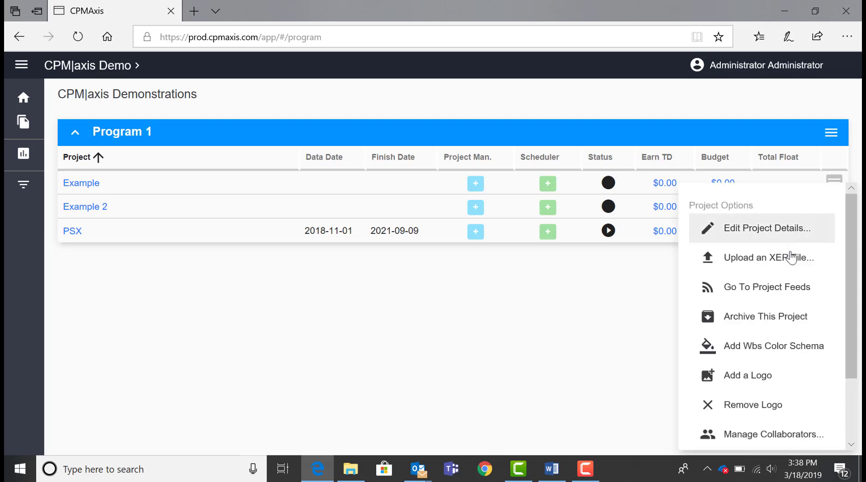
click(741, 257)
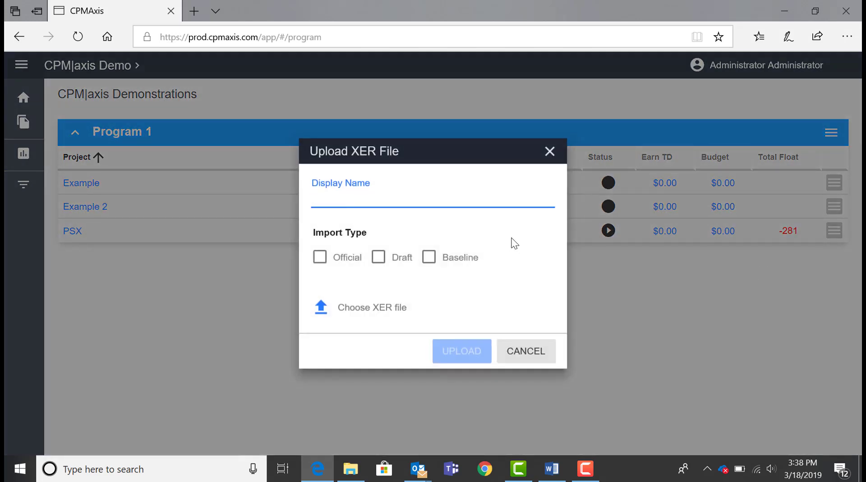
text(Sample)
click(431, 260)
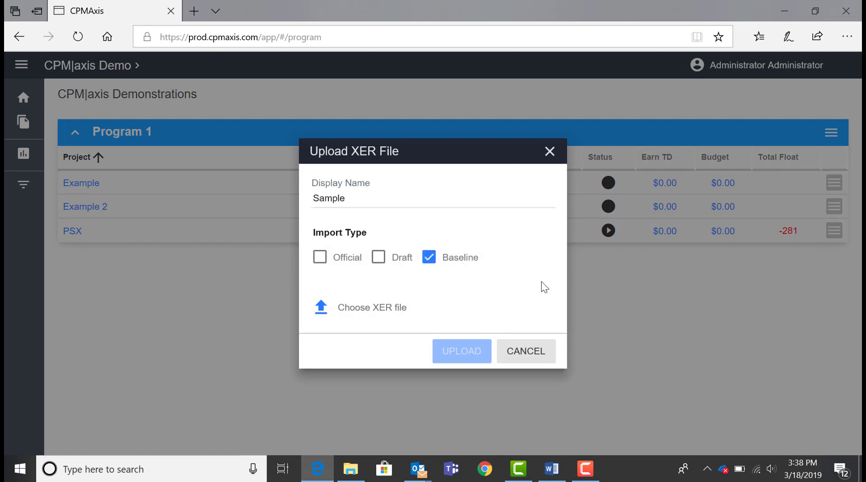
click(322, 311)
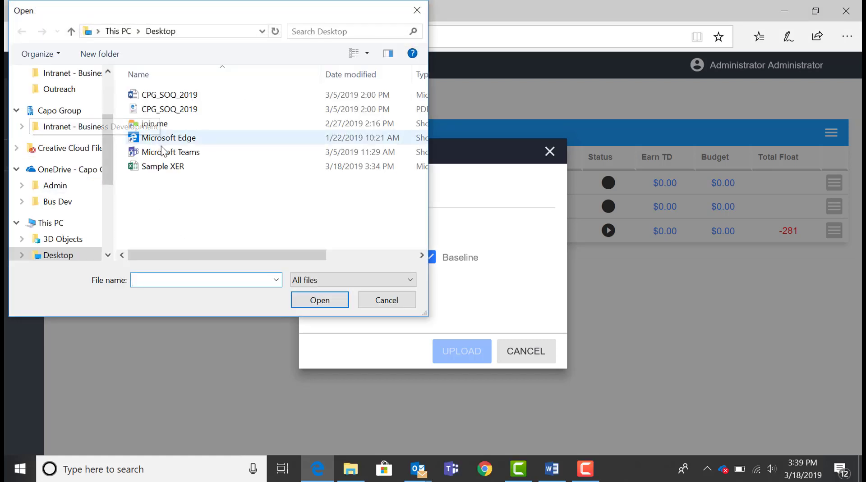
click(166, 170)
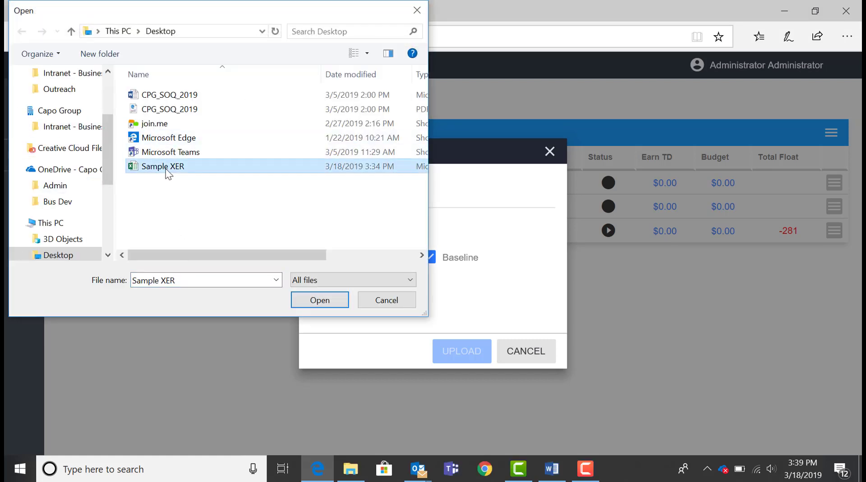
click(310, 301)
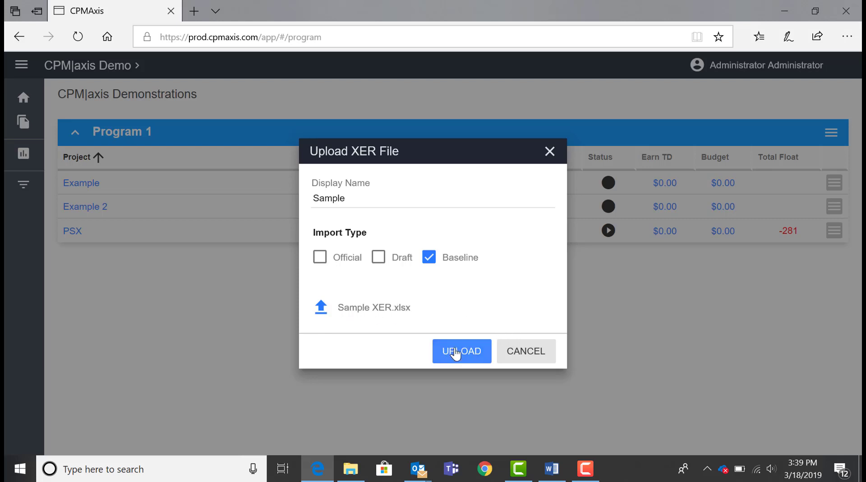
click(453, 354)
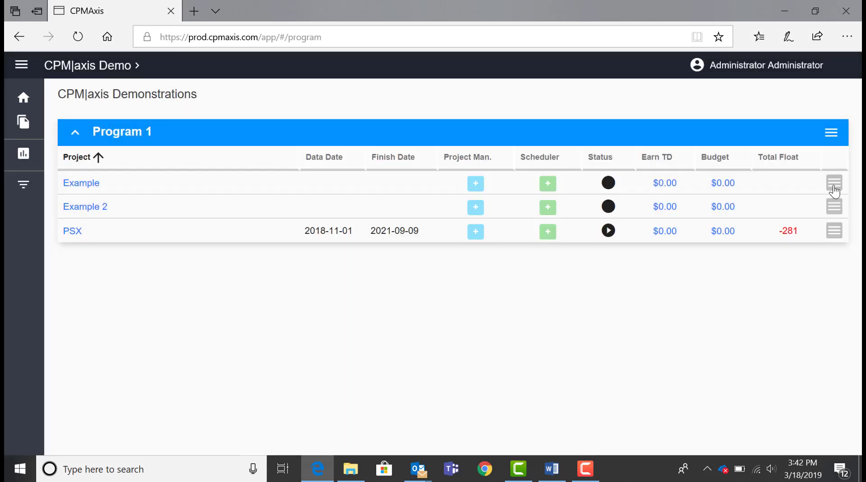
click(834, 183)
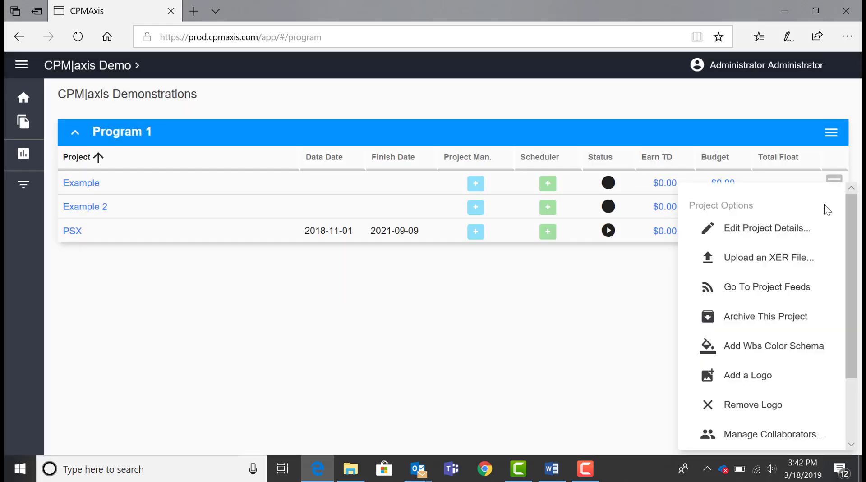
Step: Try a WBS colour schema at element level 1, then discard it
click(796, 347)
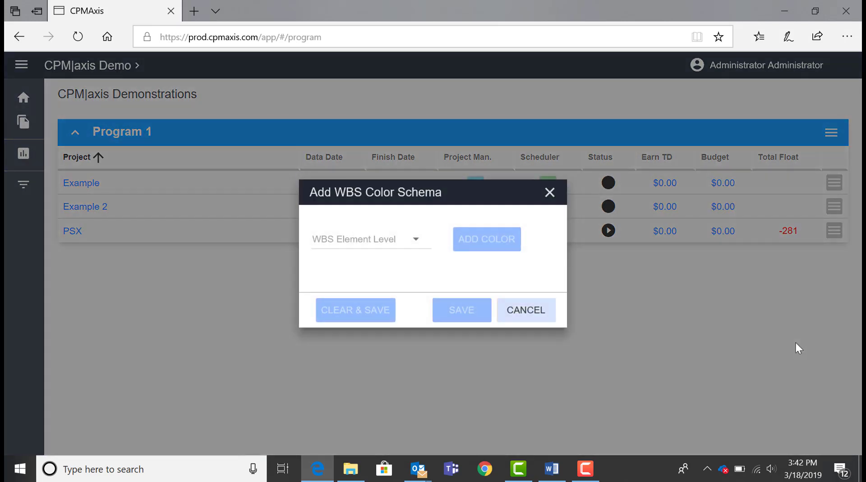
click(421, 246)
click(420, 241)
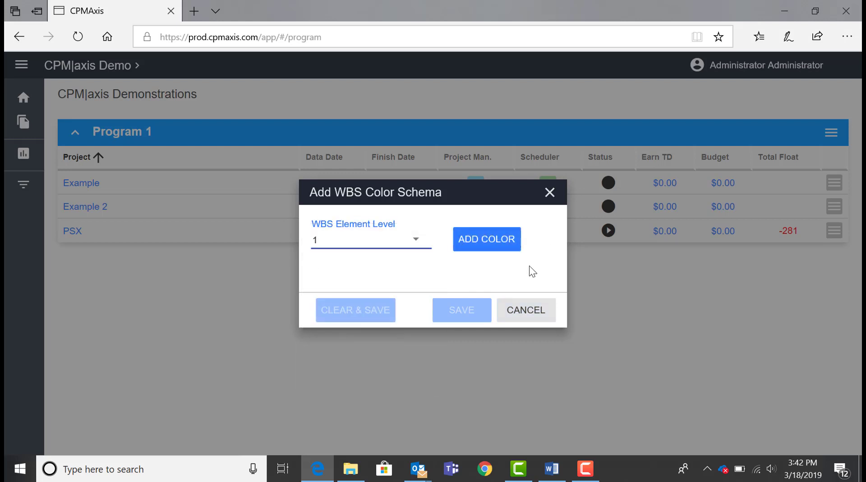
click(523, 316)
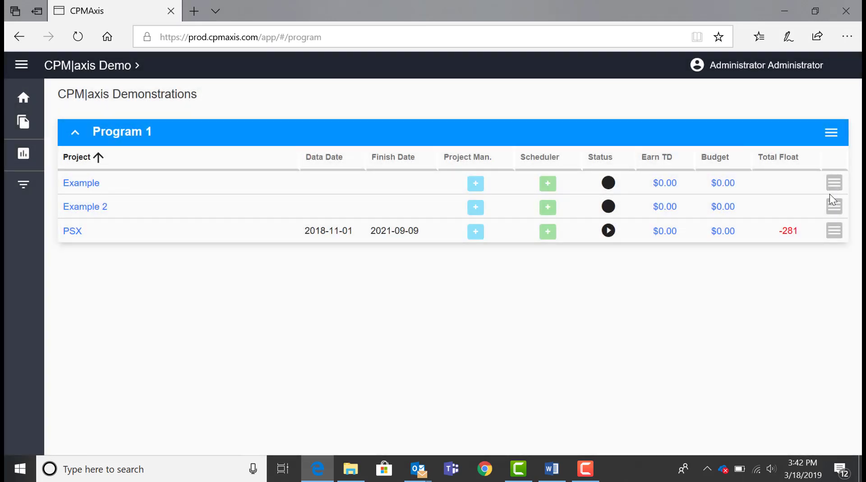
Step: Cancel adding a logo and open Manage Collaborators for Example 2
click(835, 207)
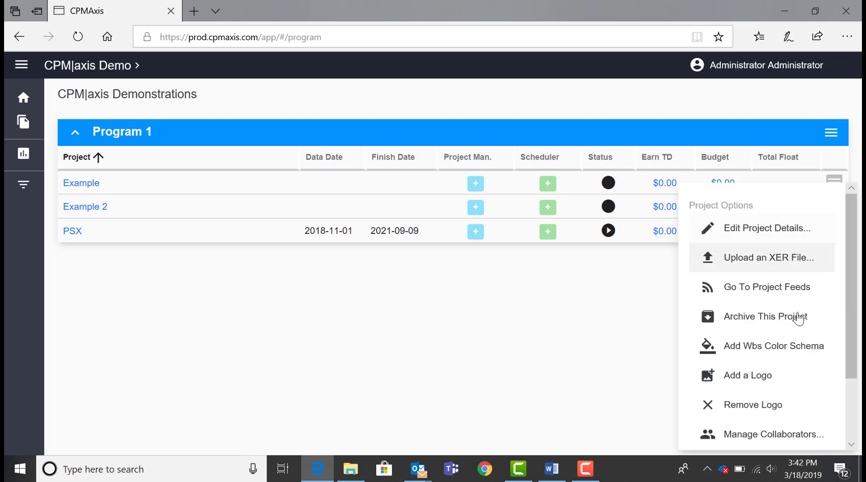
click(758, 380)
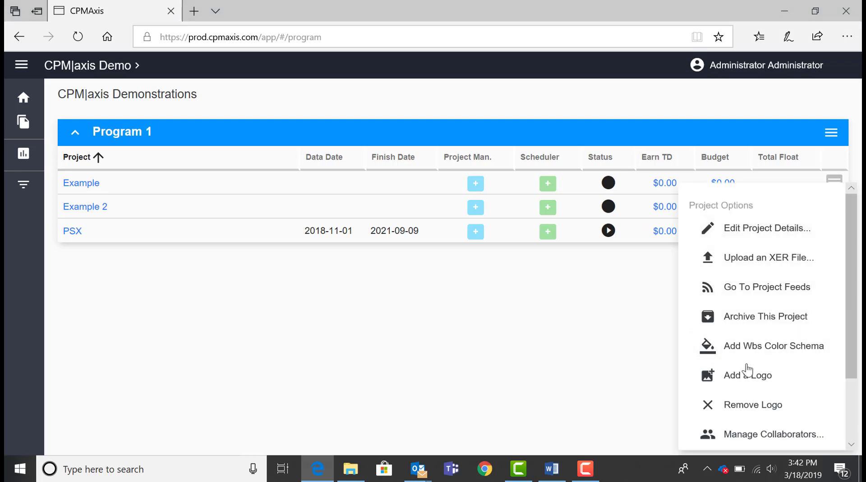
click(404, 299)
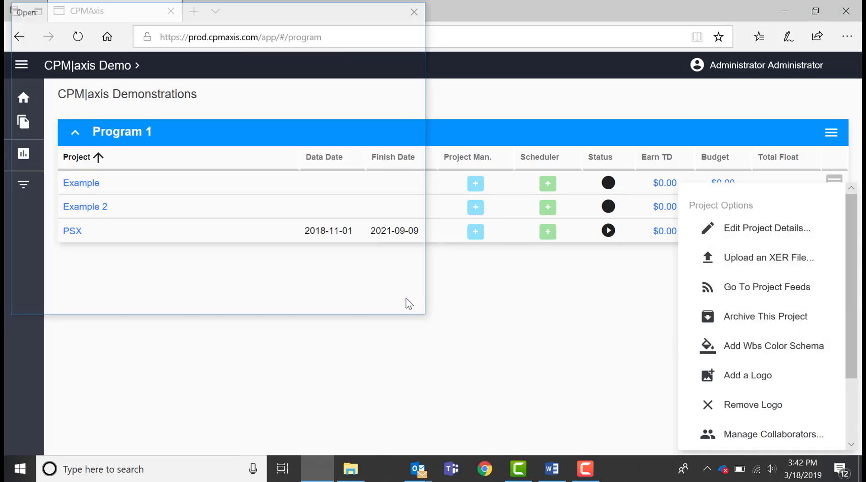
click(791, 435)
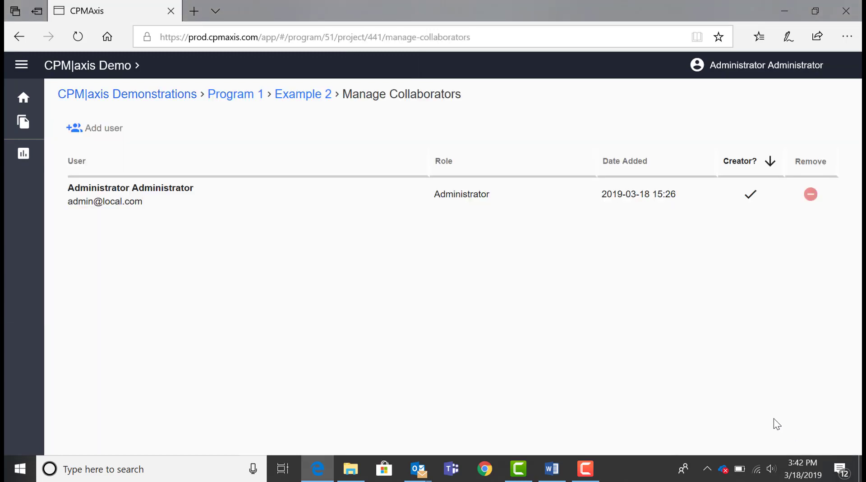